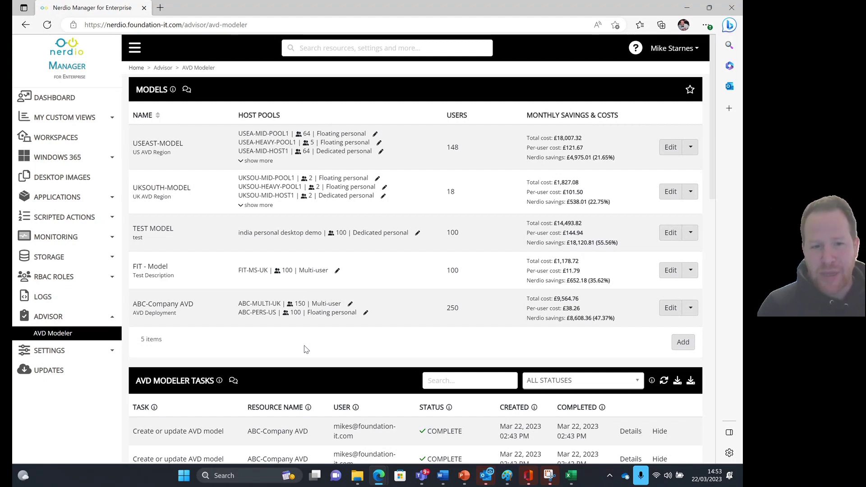
- Open the ABC-Company AVD model's ABC-MULTI-UK host pool and select UK South as its Azure region
left_click(173, 308)
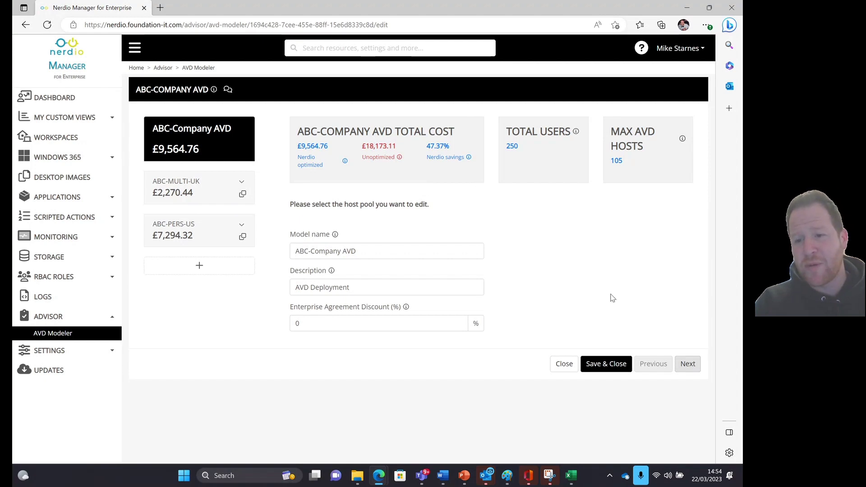
left_click(689, 366)
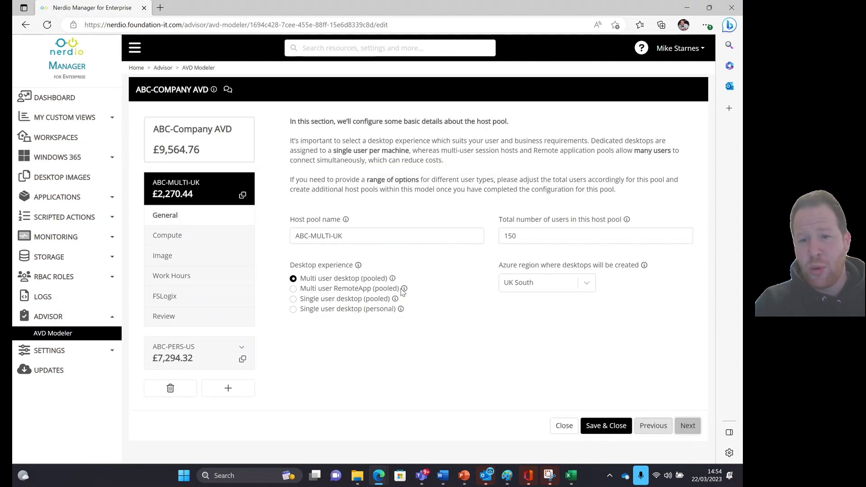
left_click(531, 234)
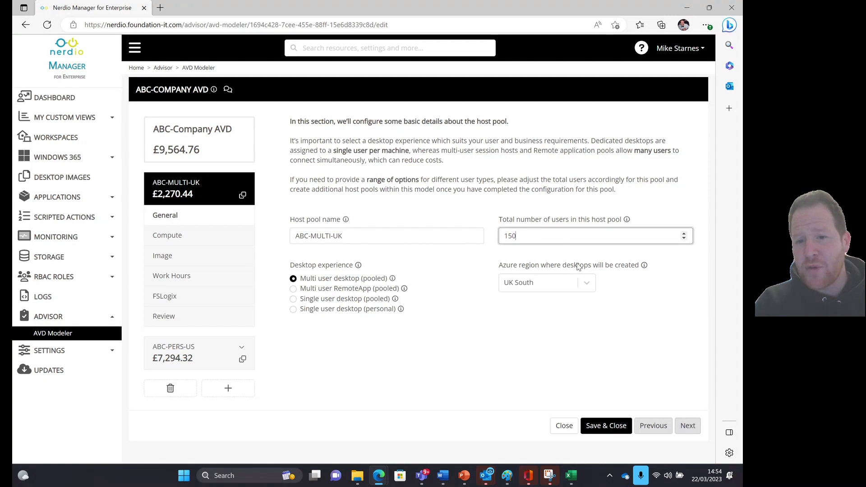
left_click(589, 285)
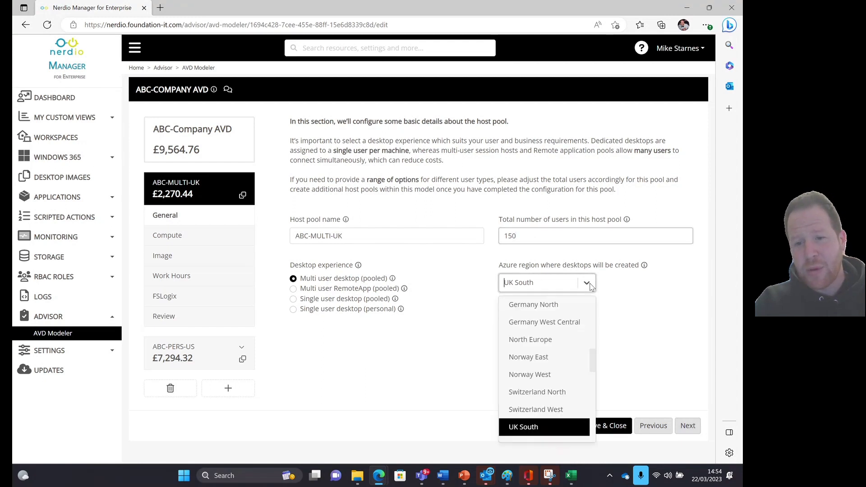
left_click(534, 431)
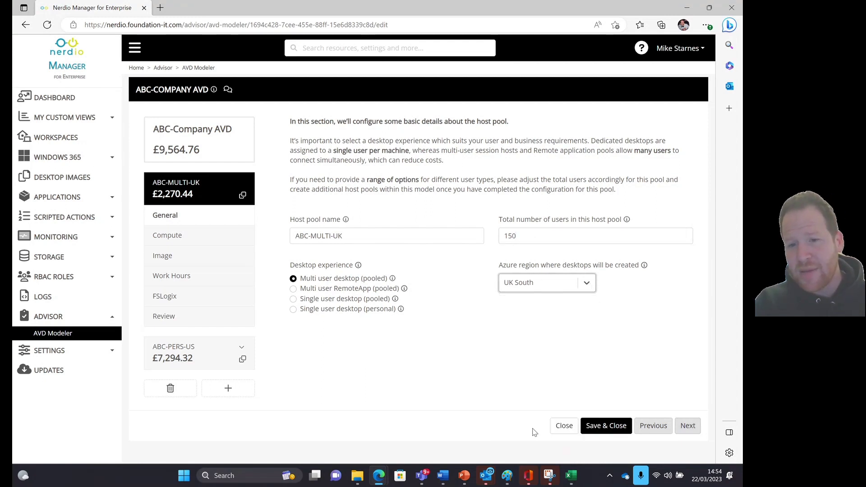
- In the pool's compute settings, select the D16as_v4 (16C & 64GB) VM size and the 256 GB Premium disk size
left_click(689, 426)
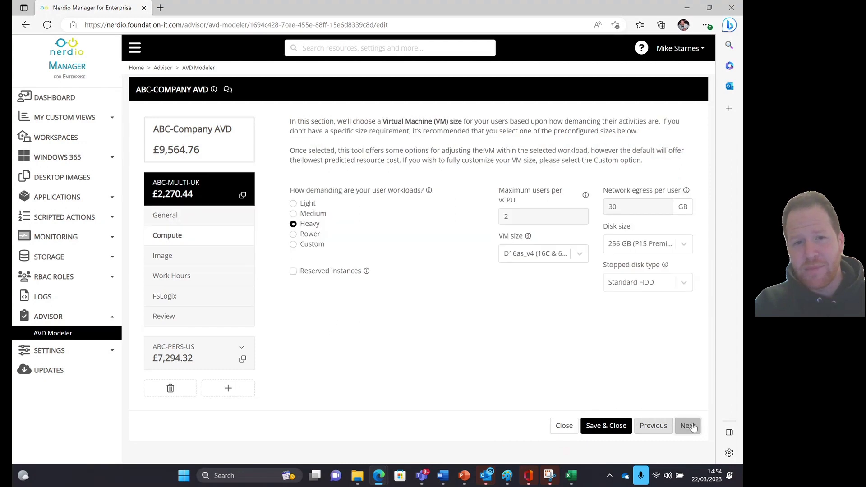
left_click(578, 256)
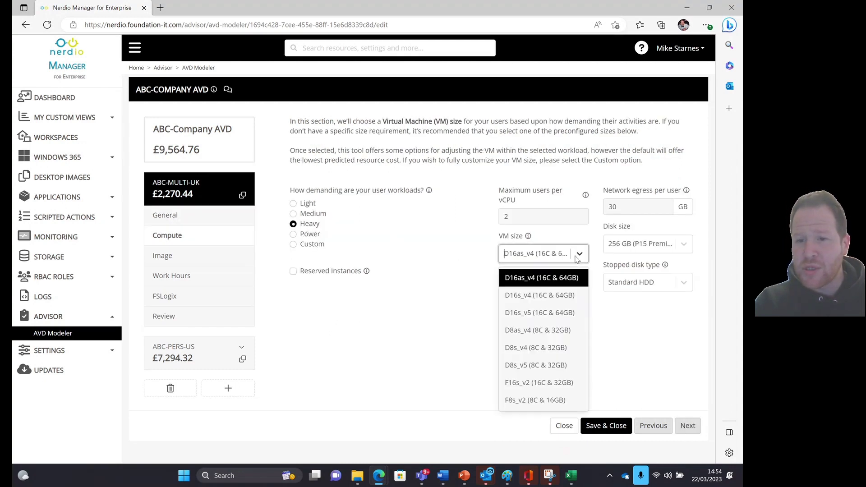
left_click(524, 280)
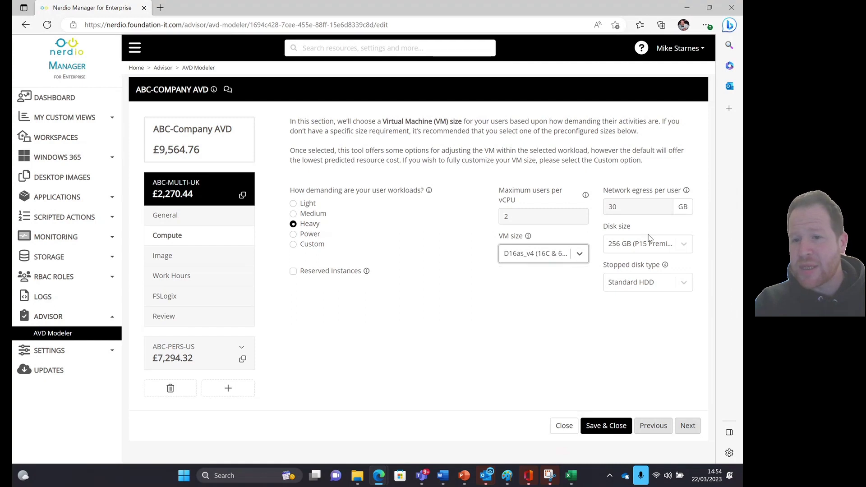
left_click(687, 245)
left_click(645, 308)
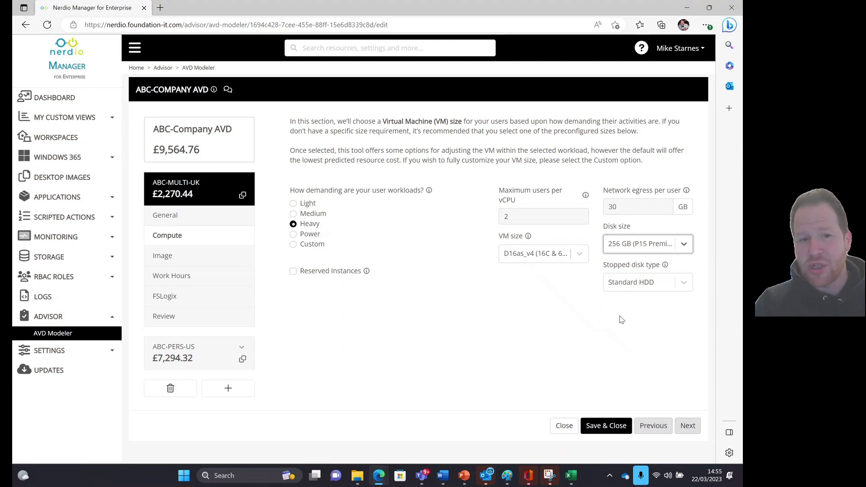
- Try Premium SSD as the pool's stopped disk type, and set it back to Standard HDD
left_click(680, 287)
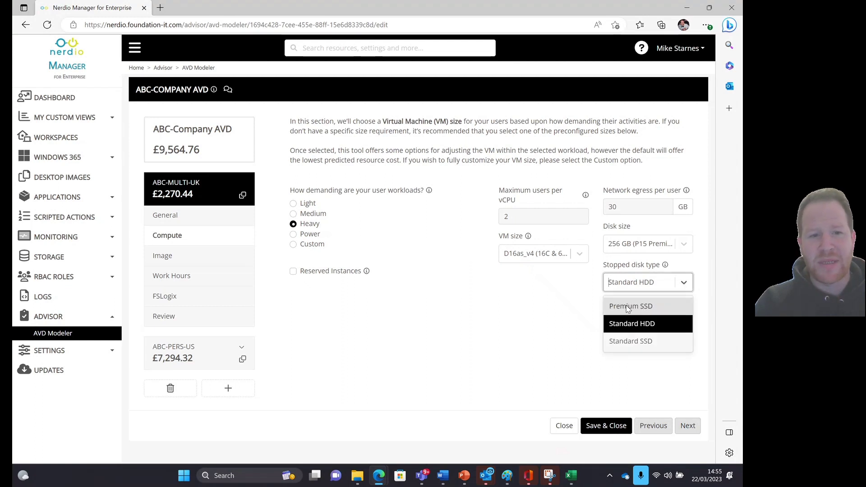
left_click(628, 306)
left_click(685, 282)
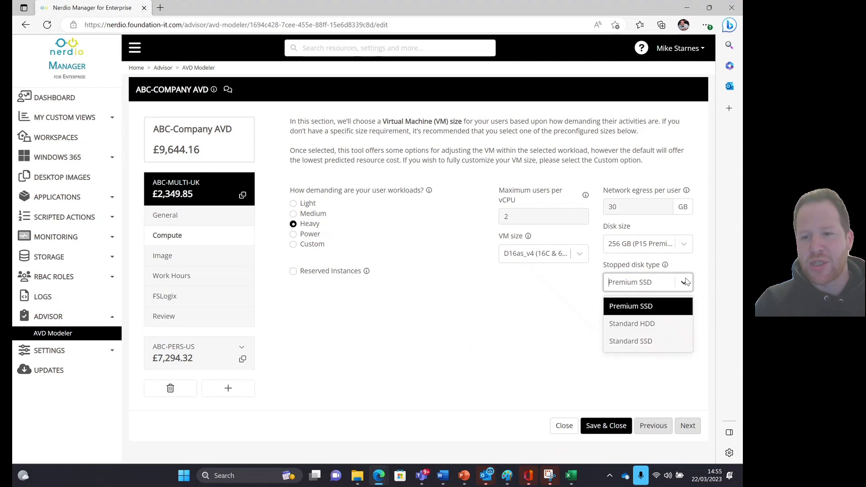
left_click(641, 324)
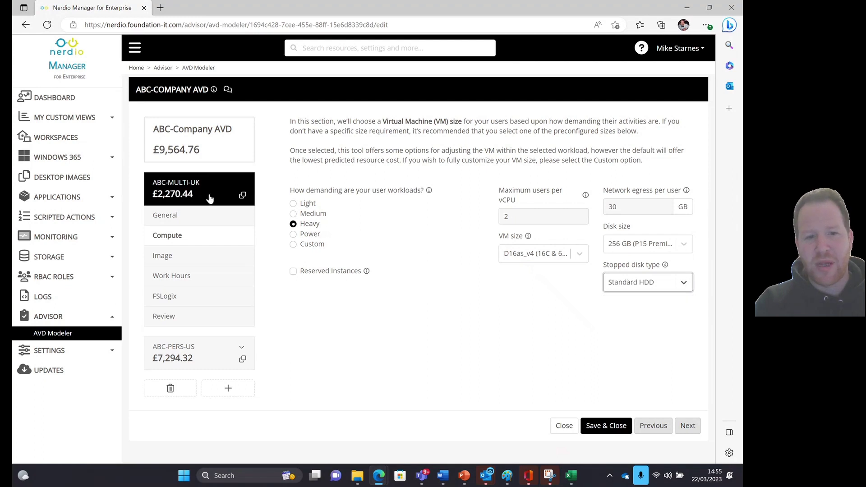
- Proceed past the image settings to the pool's work hours and select 6 a.m. as the start time
left_click(693, 431)
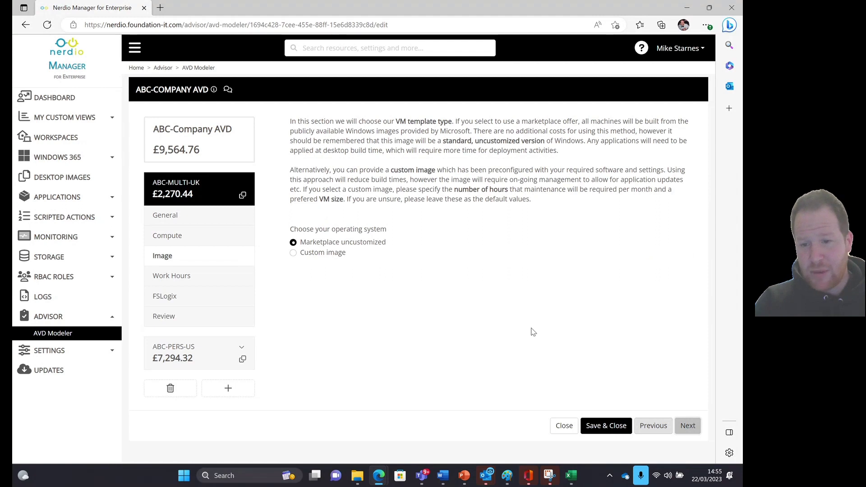
left_click(688, 426)
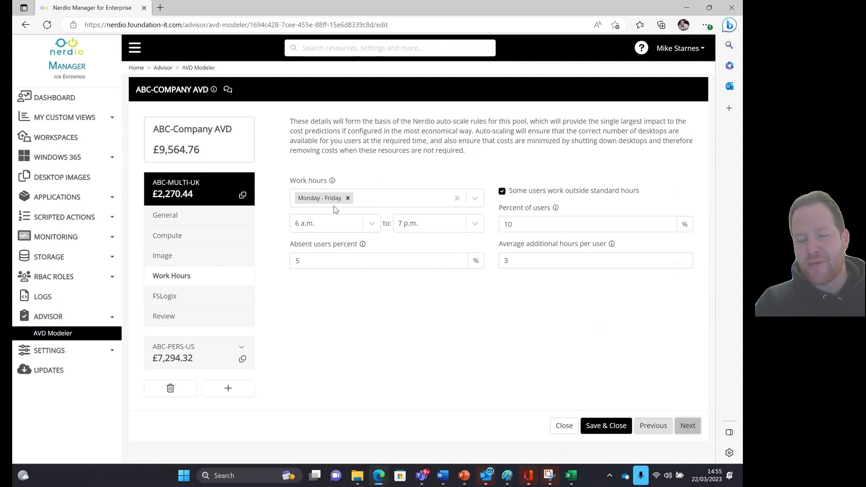
left_click(370, 225)
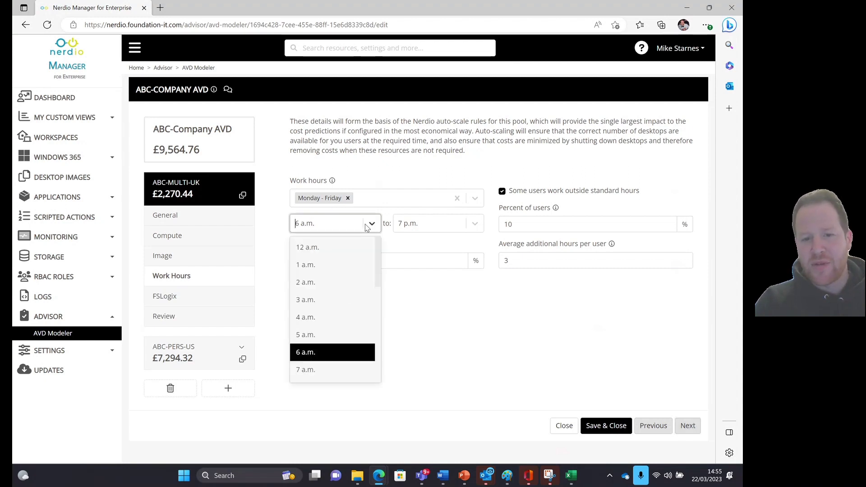
left_click(326, 357)
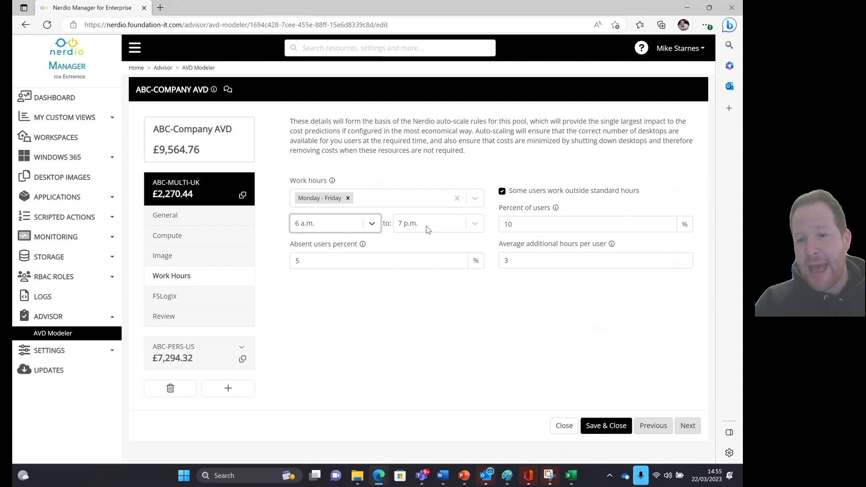
- Examine the absent users percentage, the percentage of users outside standard hours and their average additional hours
left_click(347, 260)
left_click(355, 315)
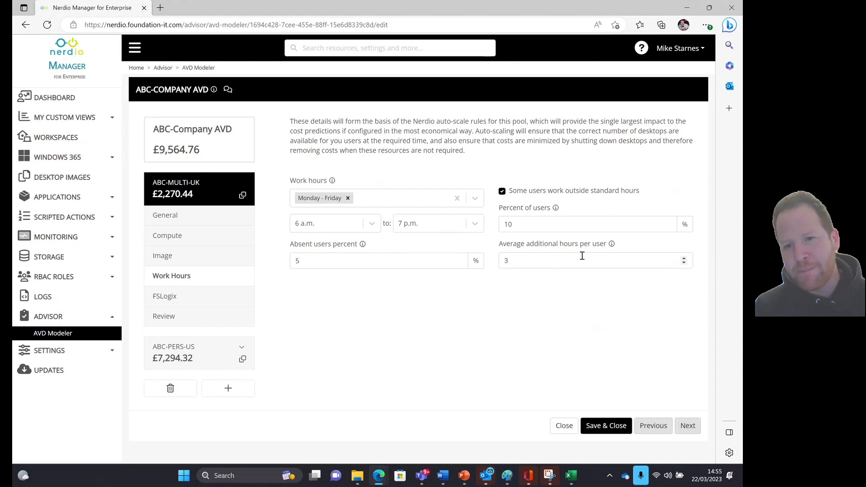
left_click(534, 224)
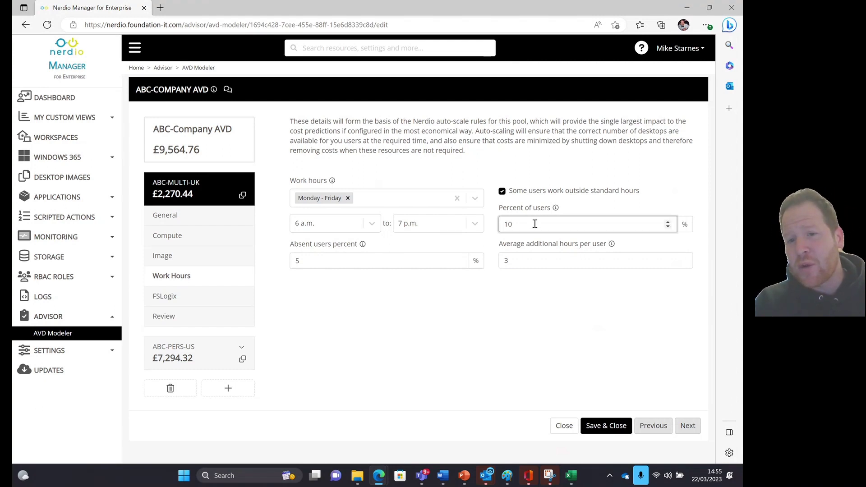
left_click(547, 260)
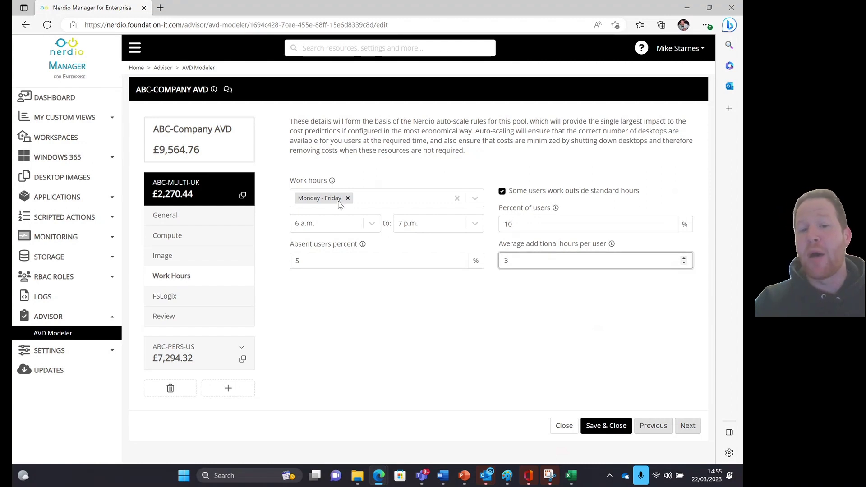
left_click(501, 347)
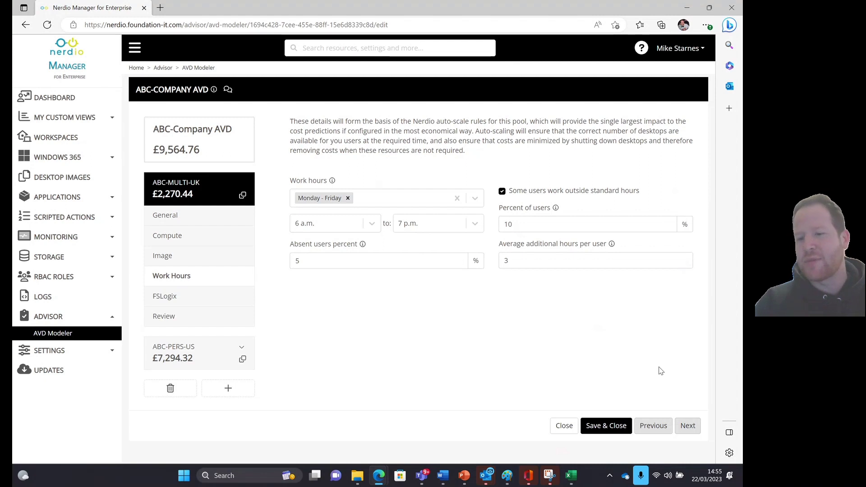
- Set the FSLogix profile storage of the ABC-MULTI-UK pool to Azure Files Premium (ZRS)
left_click(688, 426)
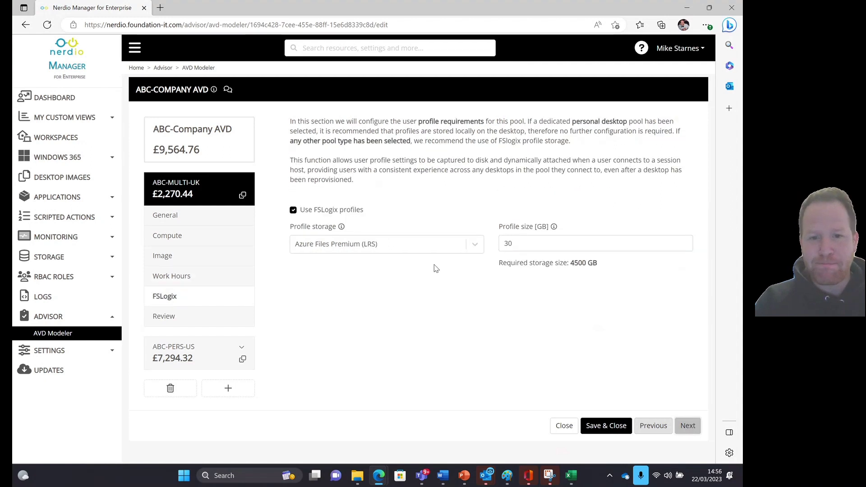
left_click(476, 247)
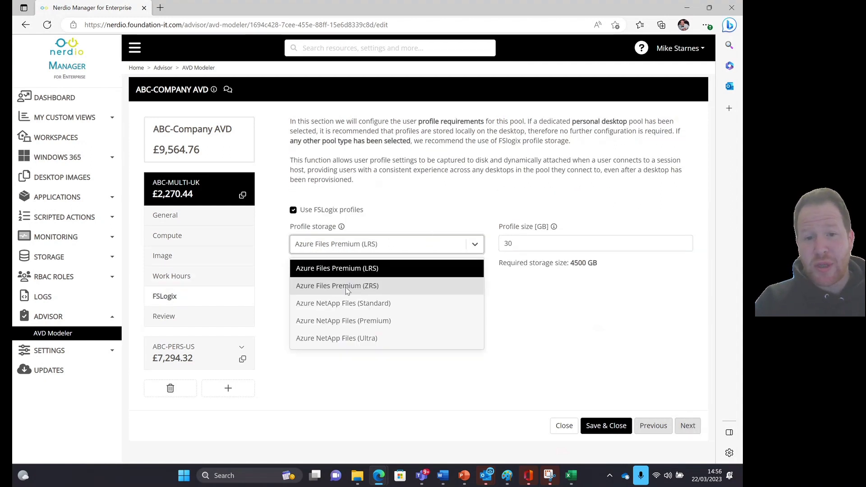
left_click(369, 288)
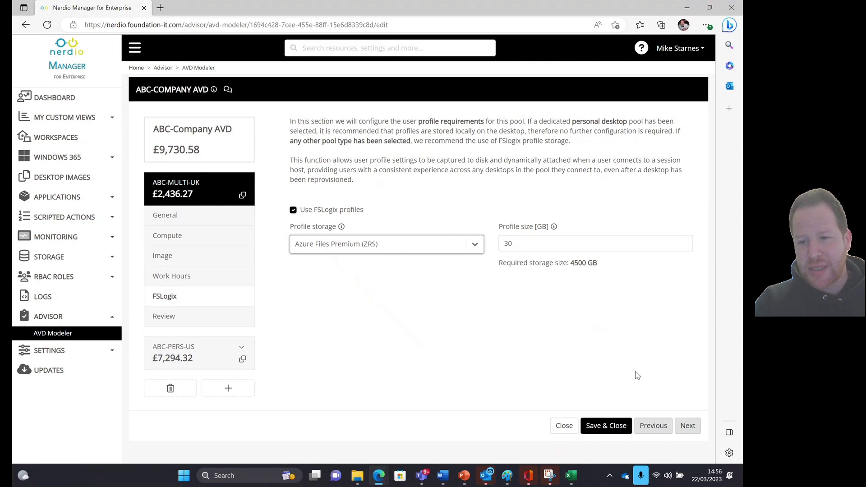
- Review the monthly cost breakdown of the ABC-MULTI-UK pool, and save and close the model
left_click(687, 426)
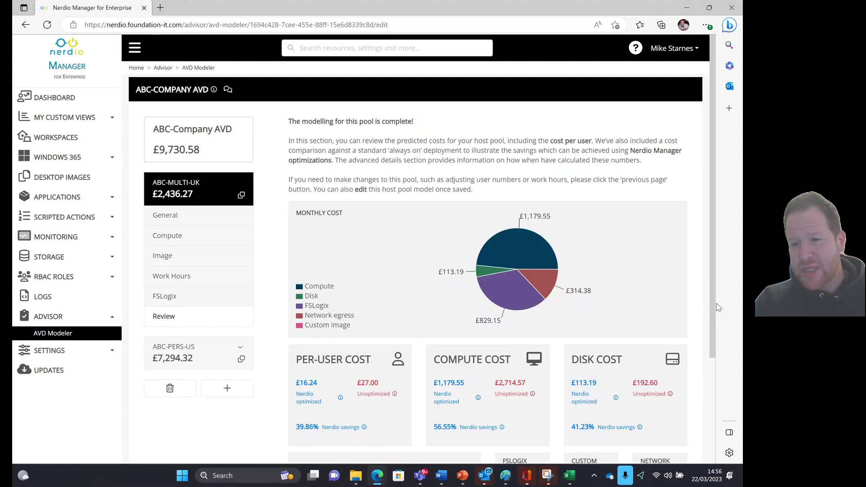
scroll(321, 197, "down", 2)
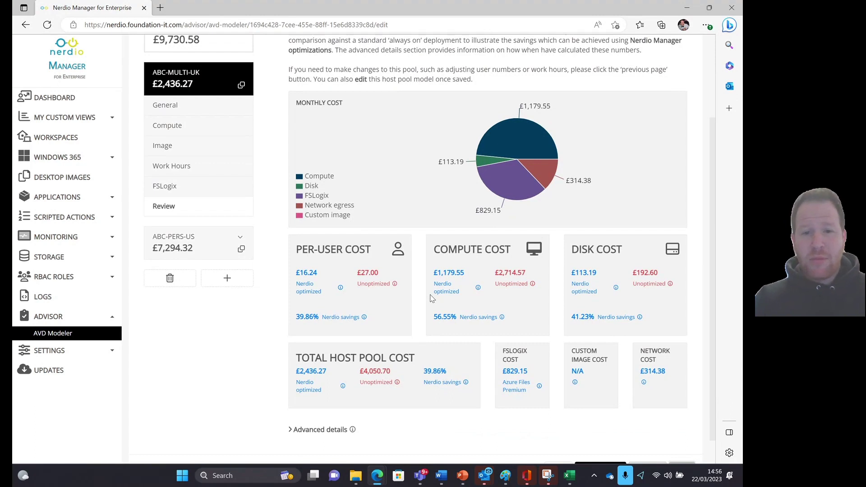
mouse_move(538, 171)
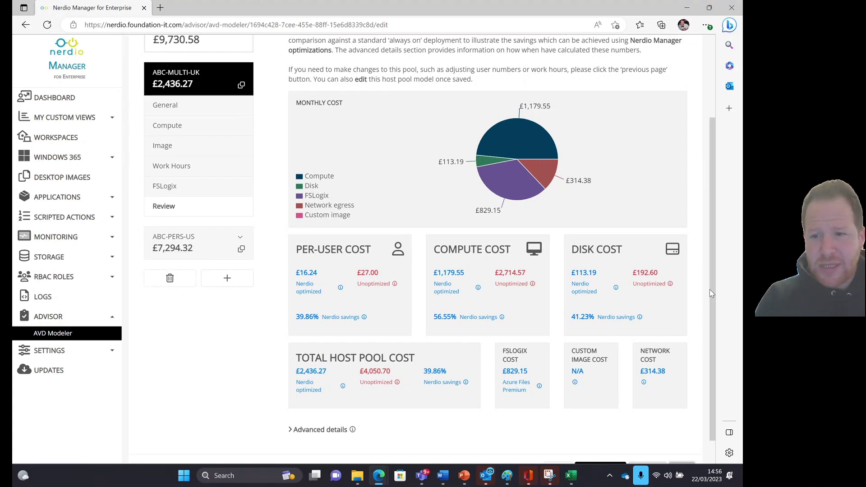
scroll(586, 406, "down", 1)
left_click(614, 436)
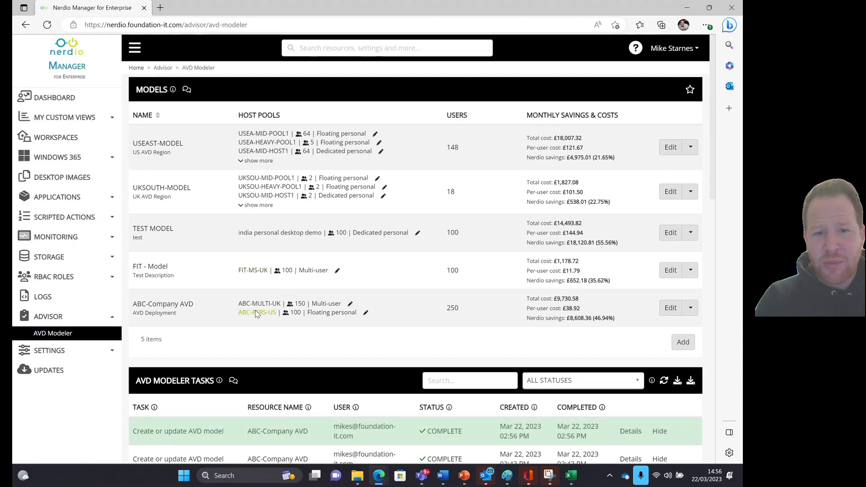
- Open the ABC-PERS-US host pool for editing and examine its general, compute, image, work hours and FSLogix settings
left_click(254, 313)
left_click(535, 240)
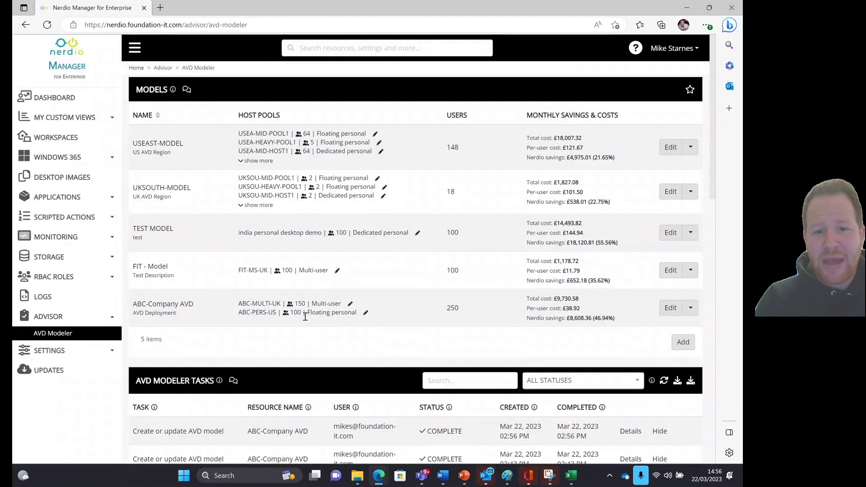
left_click(365, 313)
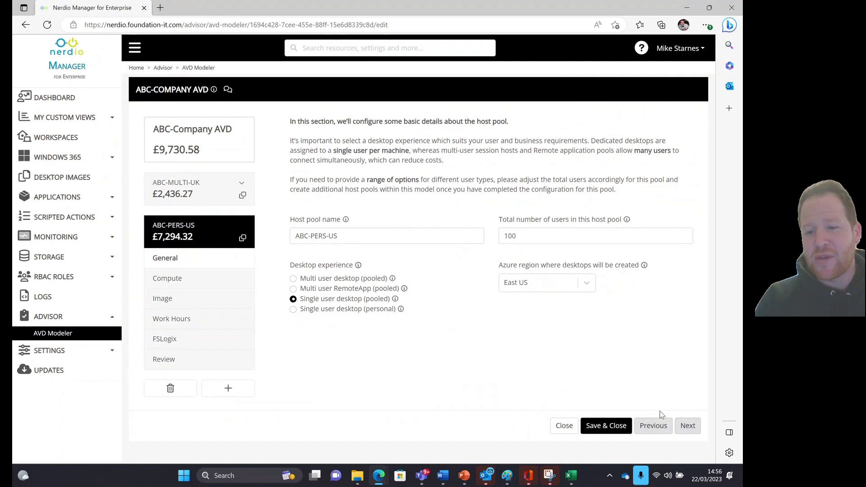
left_click(687, 426)
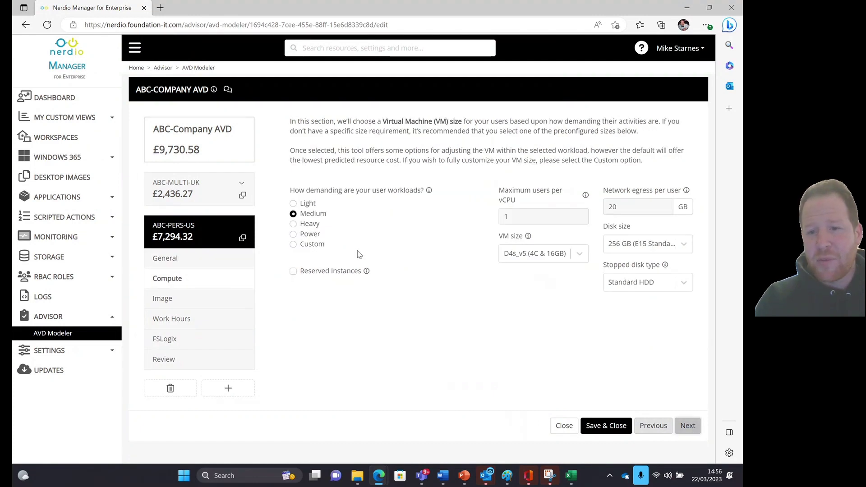
left_click(687, 426)
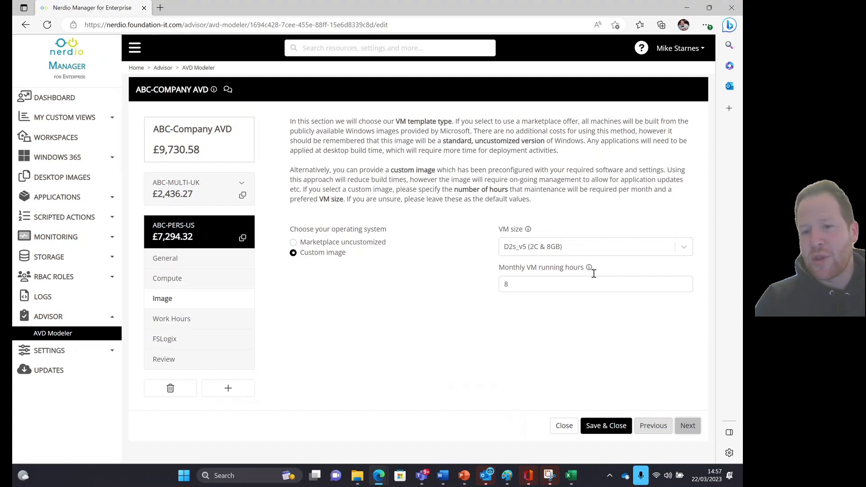
left_click(688, 427)
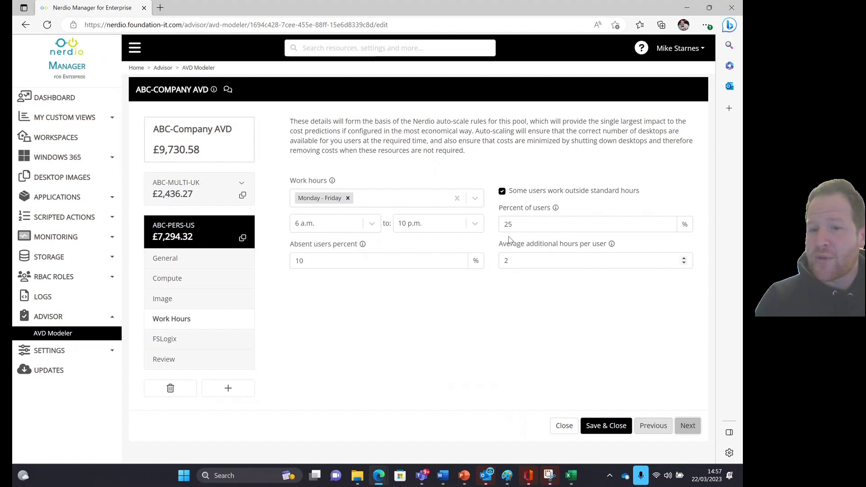
left_click(696, 428)
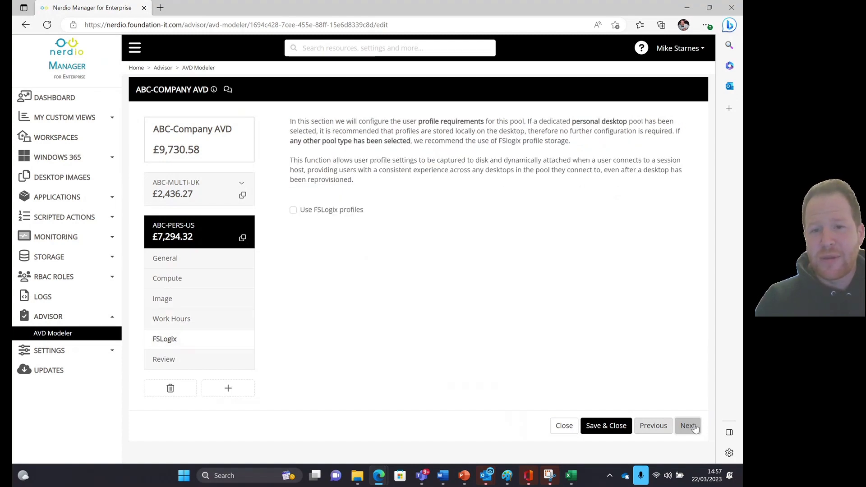
- Review the predicted costs and savings of the ABC-PERS-US pool, and save and close the model
left_click(695, 429)
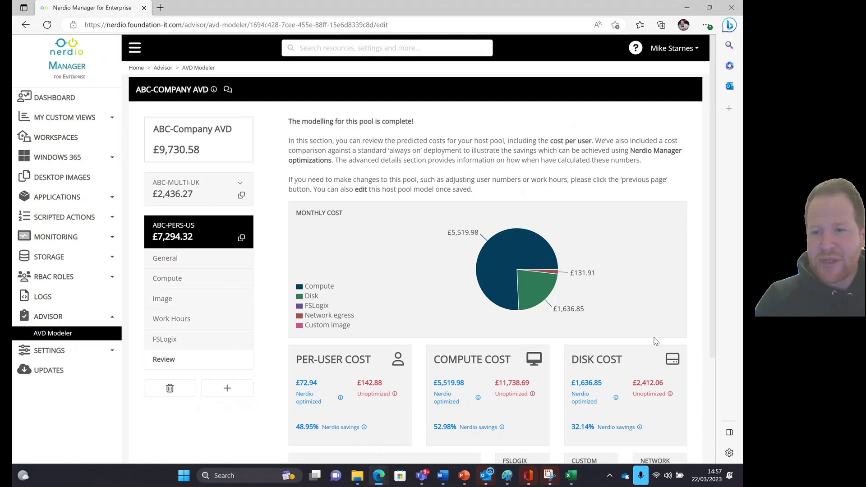
left_click_drag(716, 286, 716, 350)
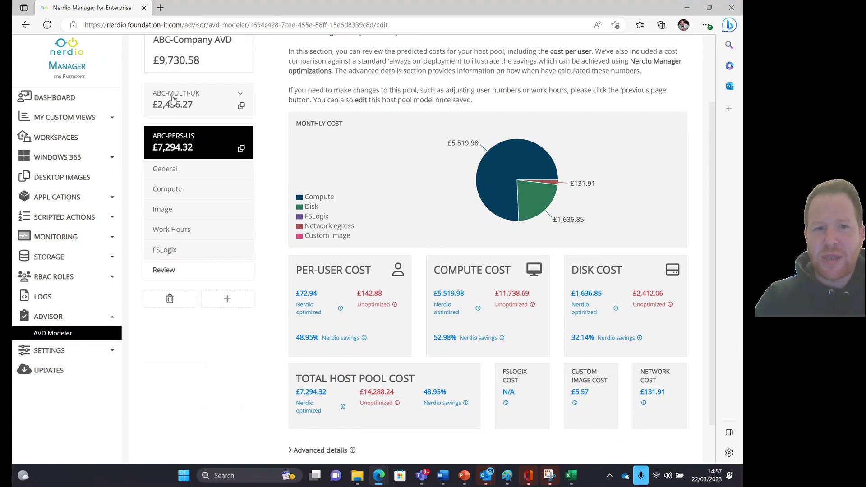
left_click_drag(713, 396, 710, 451)
left_click(598, 442)
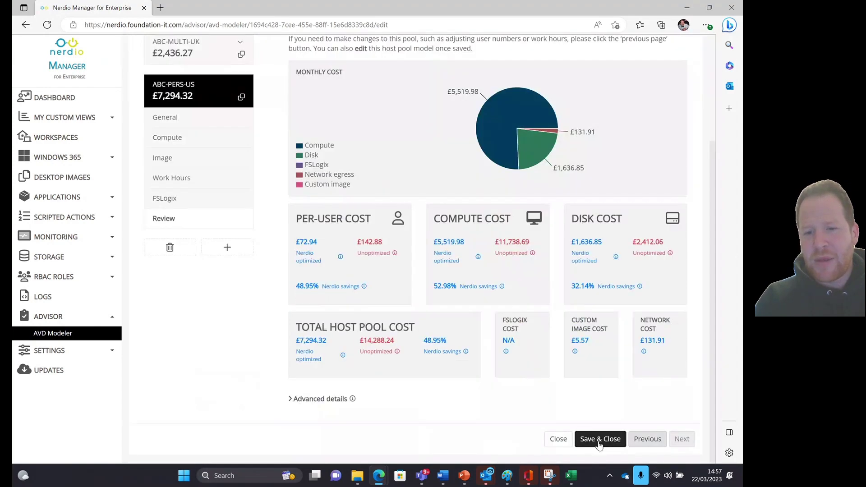